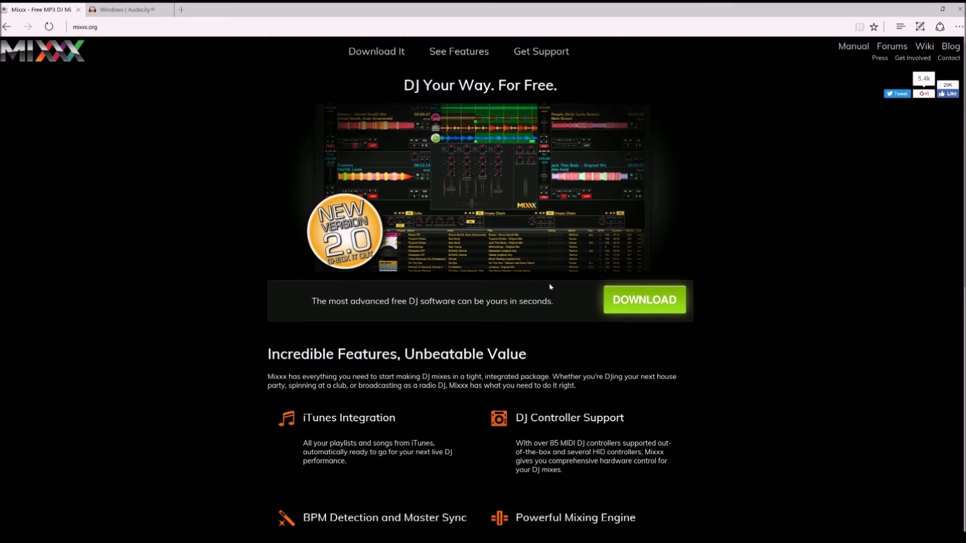
- Save the Mixxx 2.0.0 64-bit Windows installer, then go to the Audacity downloads page
click(640, 302)
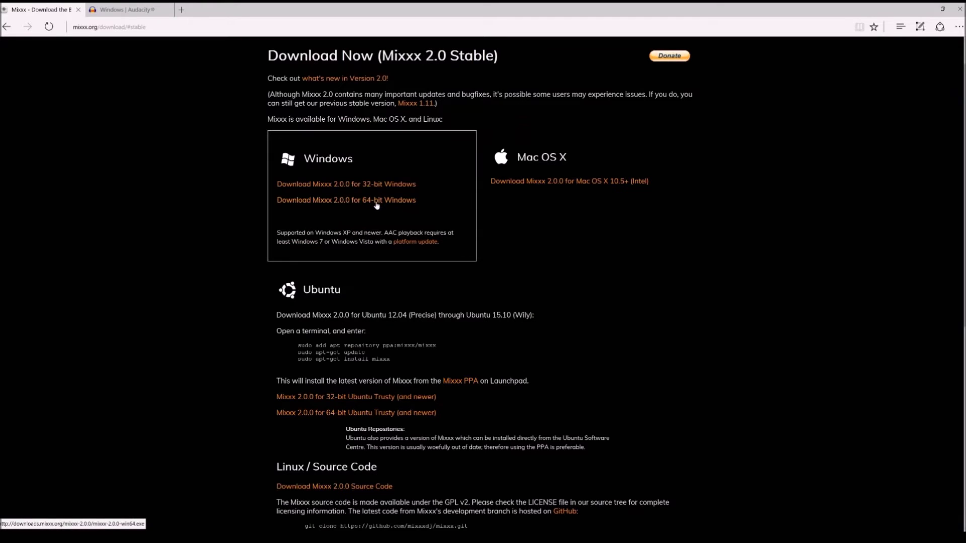
click(378, 203)
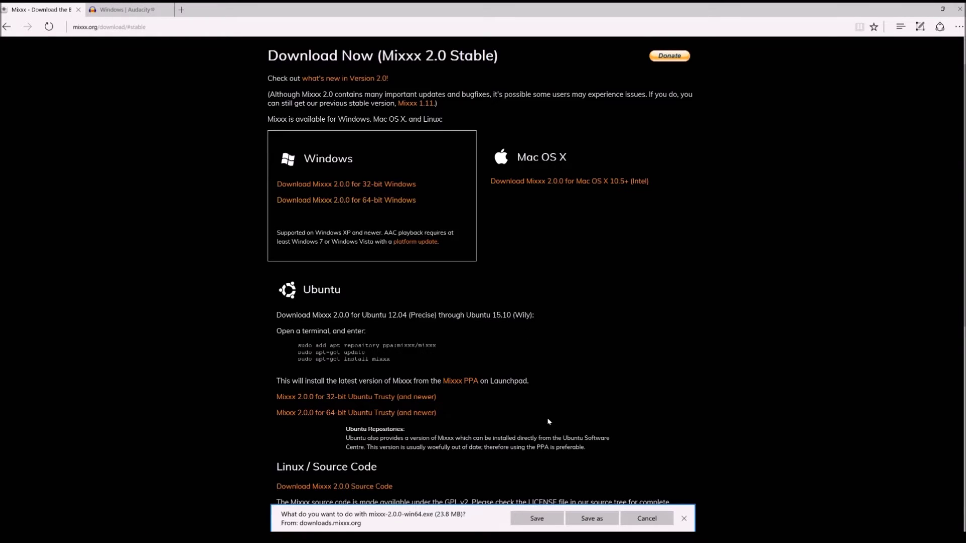
click(537, 519)
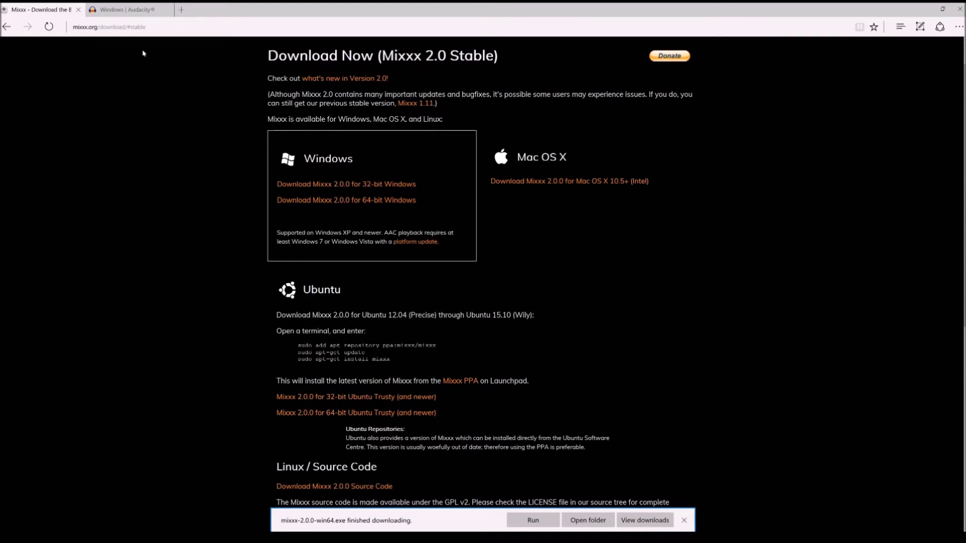
click(140, 10)
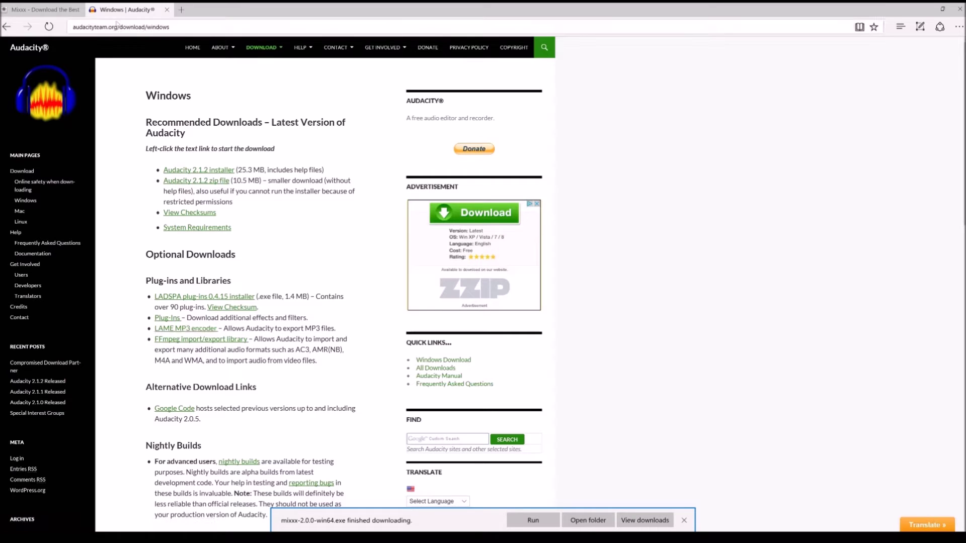
- Save libmp3lame-win-3.99.3.zip from the external LAME download page via Audacity's LAME help
click(179, 328)
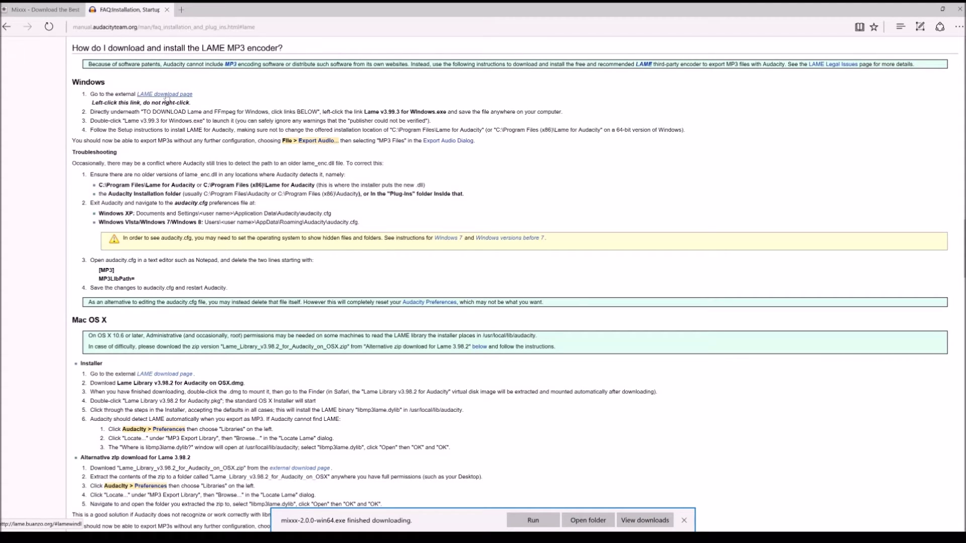
click(165, 98)
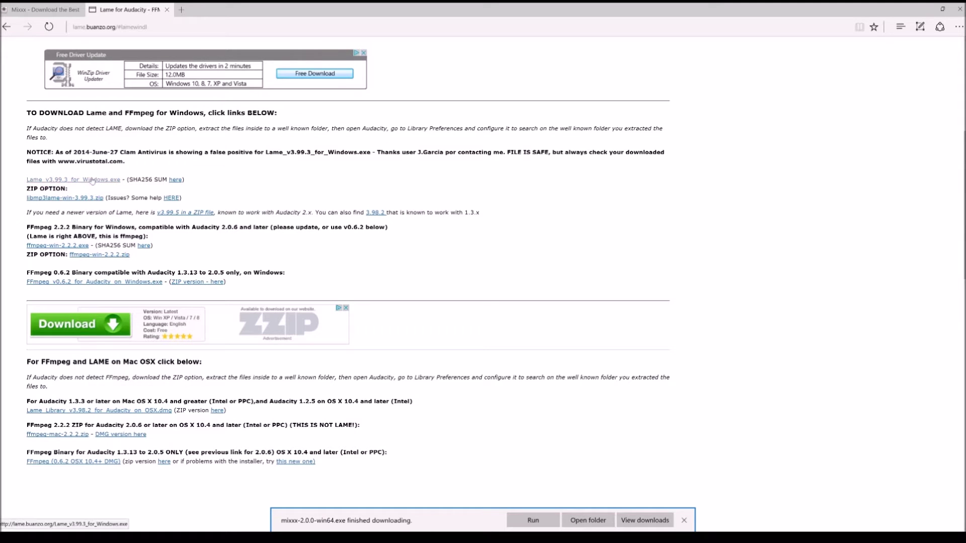
right_click(89, 198)
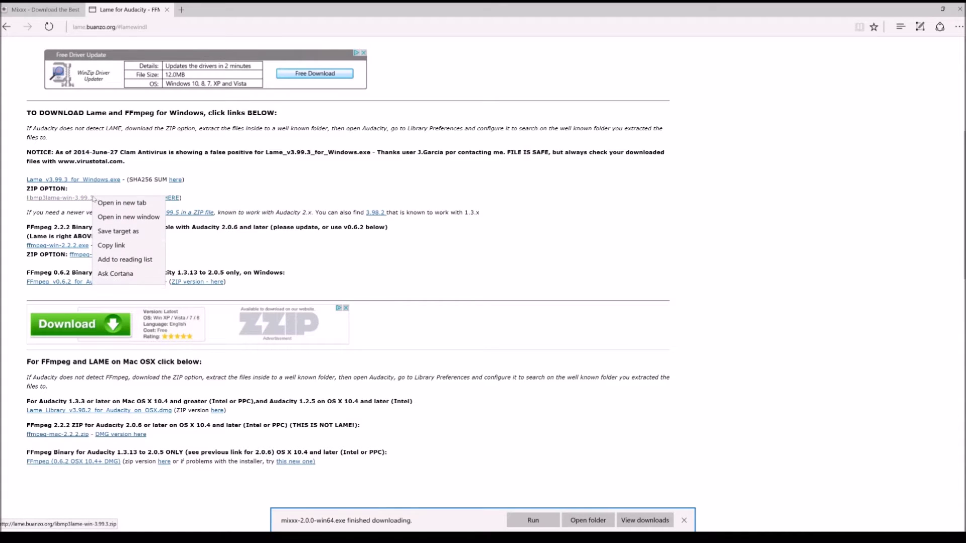
click(73, 199)
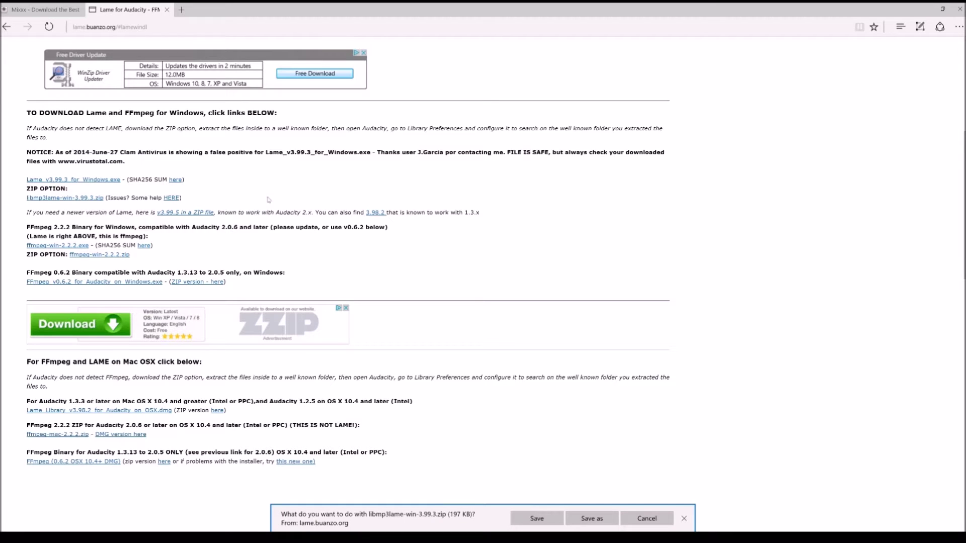
click(545, 516)
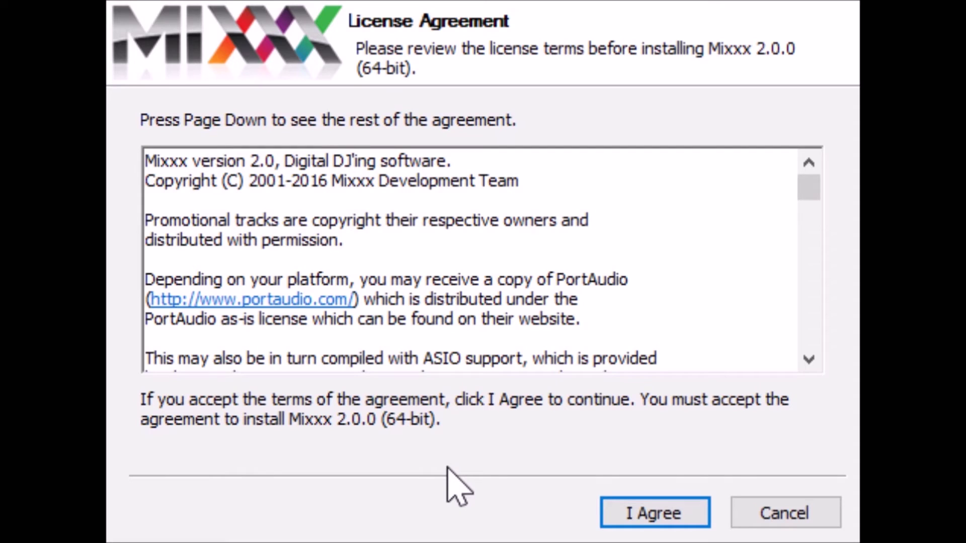
- Accept the license and install Mixxx for all users with default components and folder
click(634, 528)
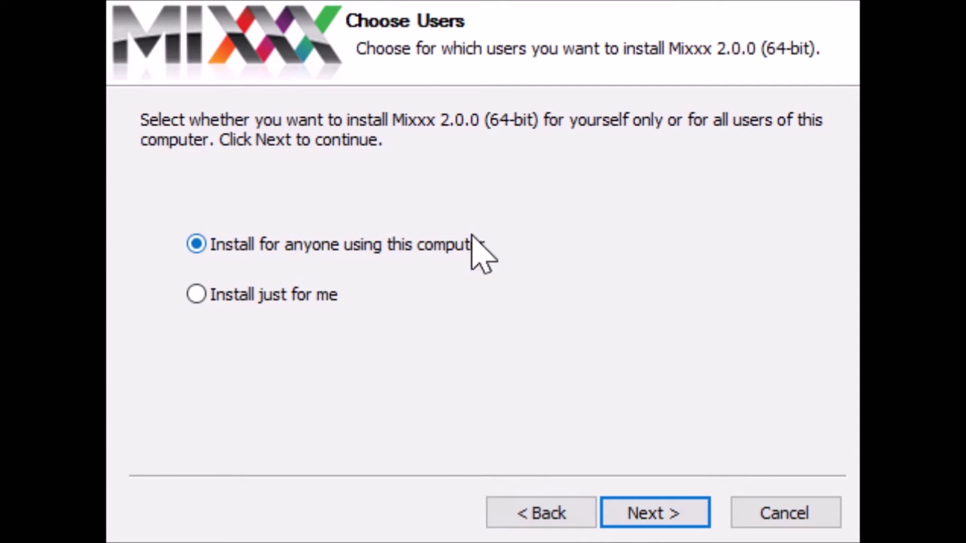
click(668, 519)
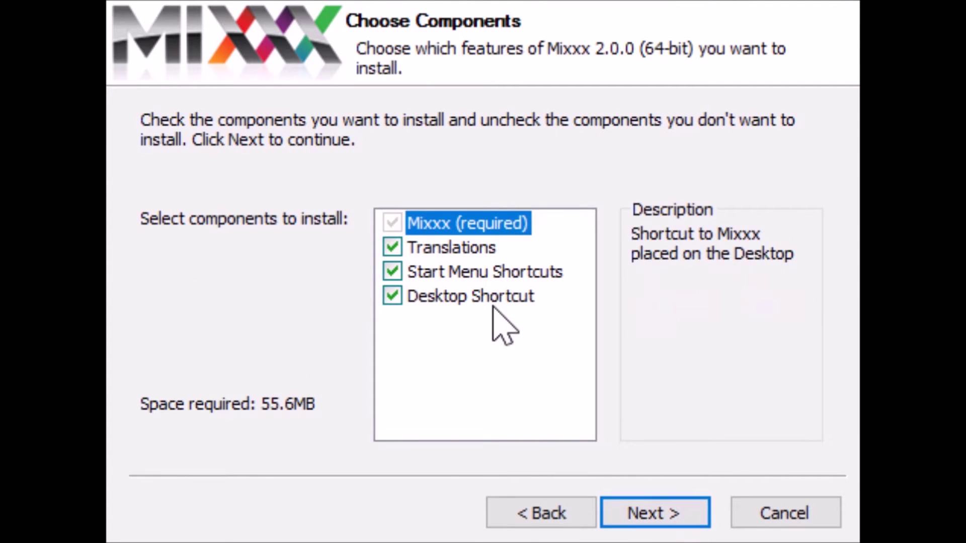
click(663, 524)
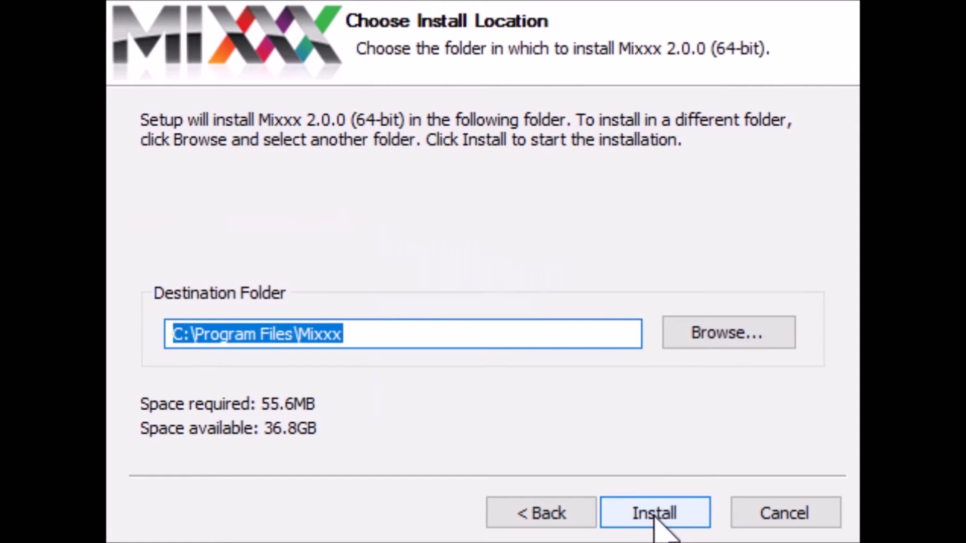
click(664, 525)
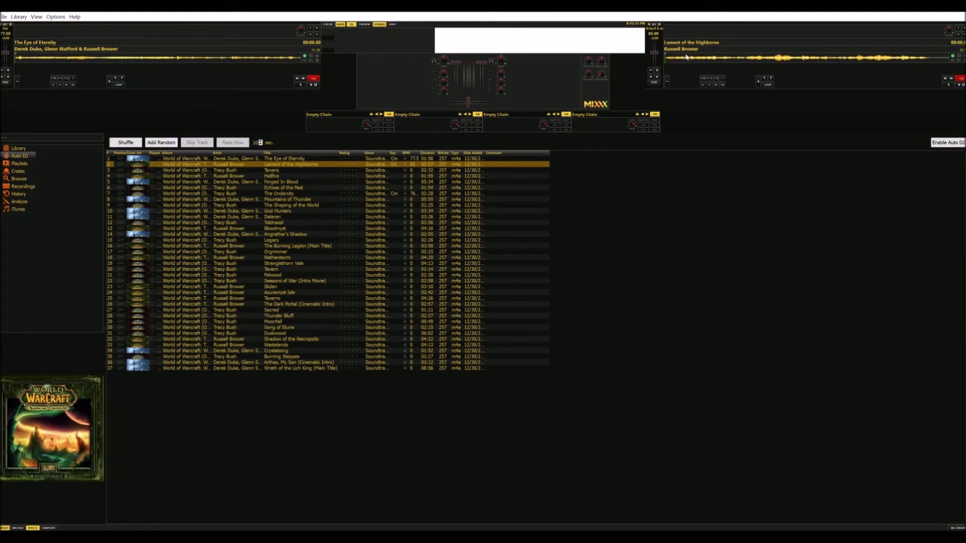
- Select The Eye of Eternity and Lament of the Highborne in the Auto DJ list
click(178, 159)
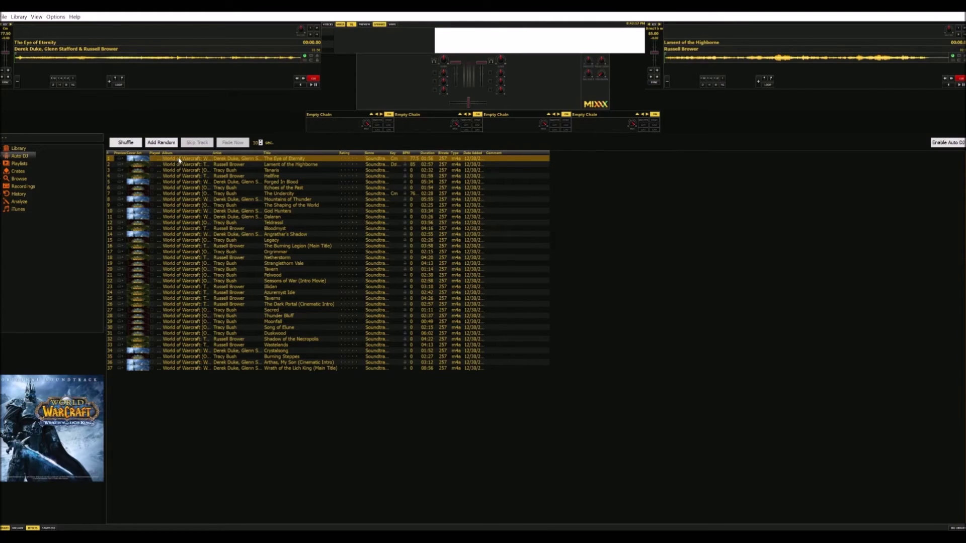
click(199, 165)
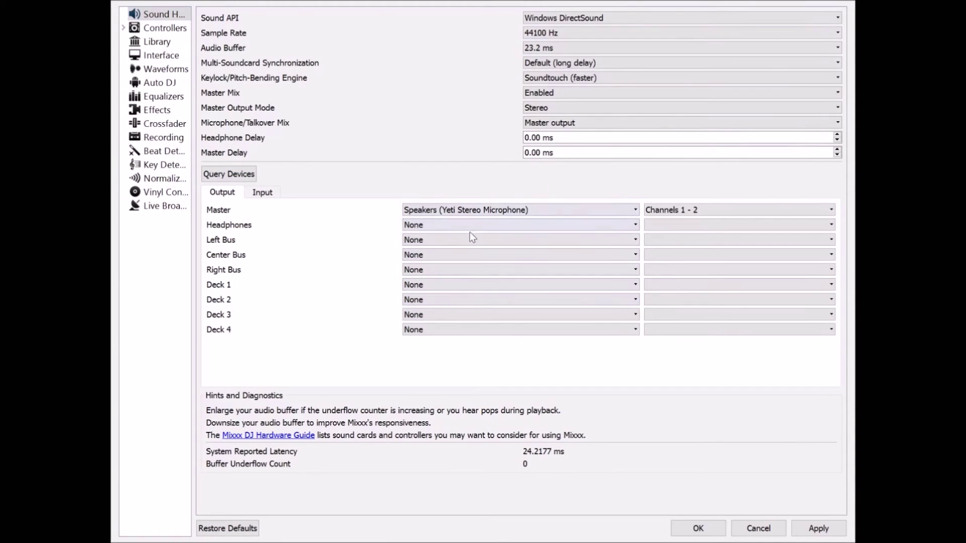
- Open Live Broadcasting and review the host 138.197.5.97, login and password settings
click(155, 207)
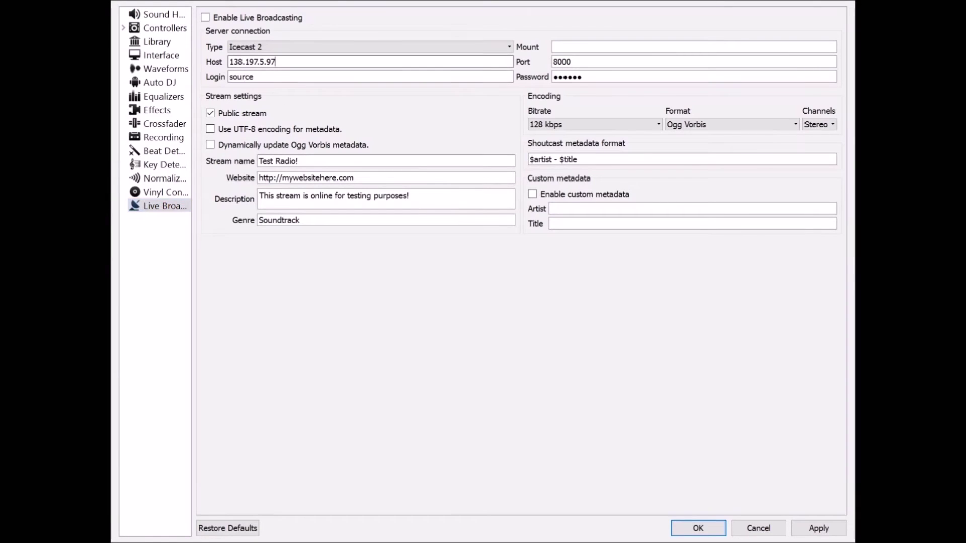
click(301, 75)
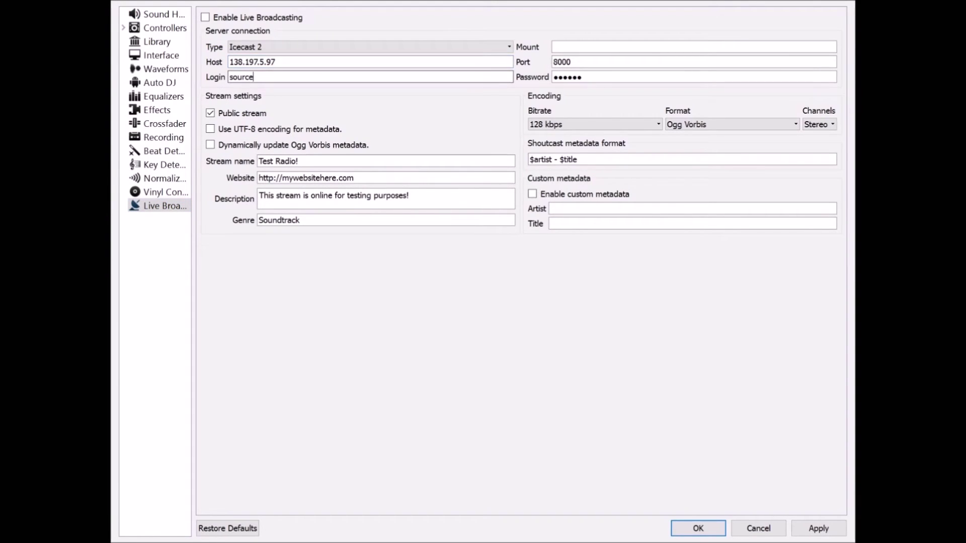
drag(276, 62, 189, 60)
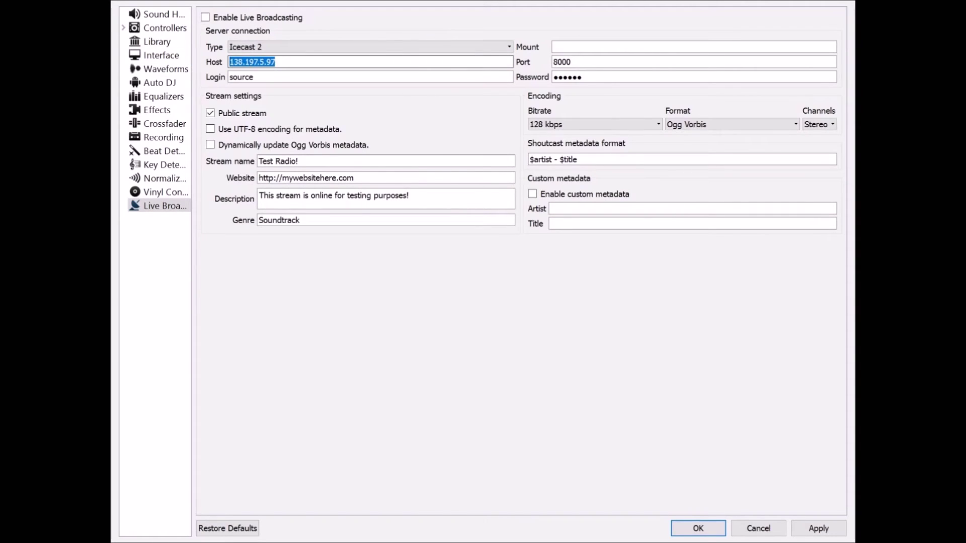
key(Tab)
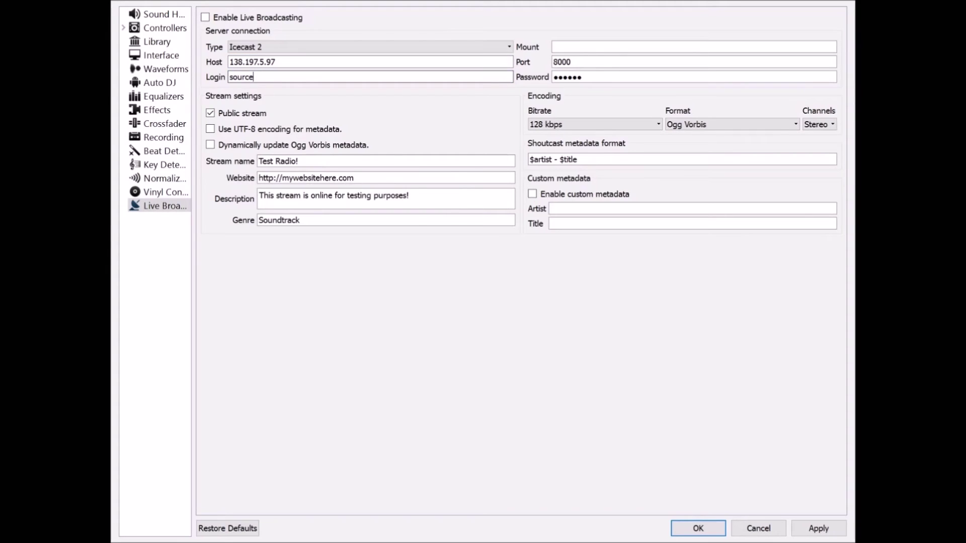
key(Tab)
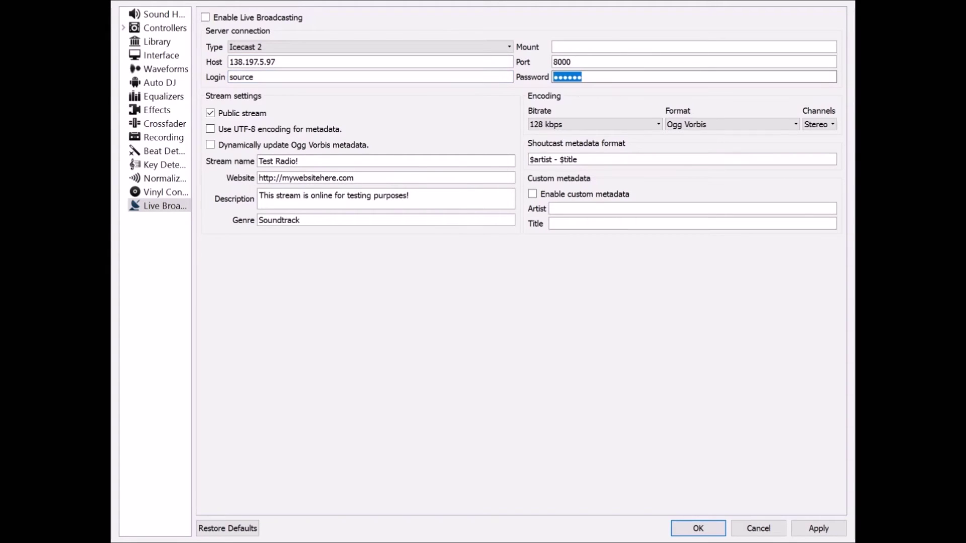
- Review the stream bitrate, format, Shoutcast metadata, Test Radio! name and website fields
key(Tab)
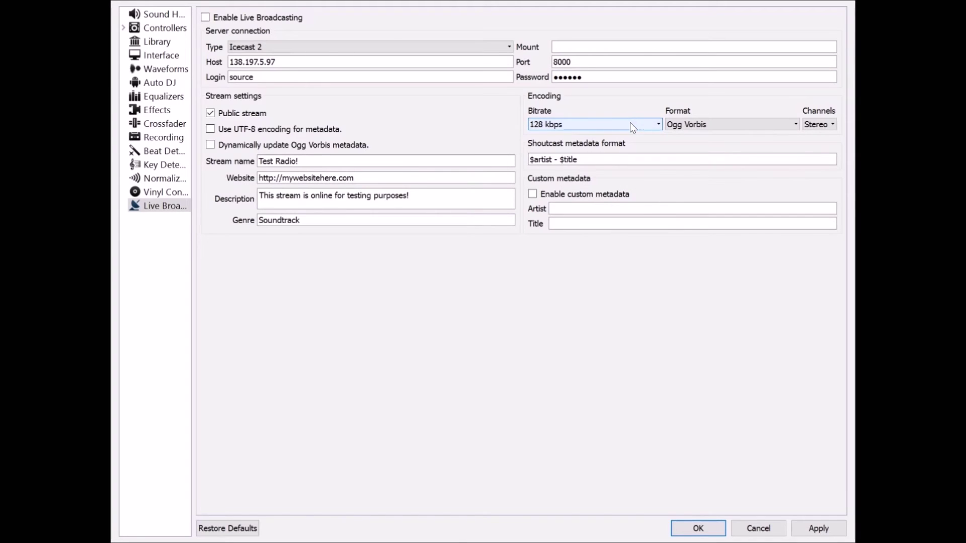
key(Tab)
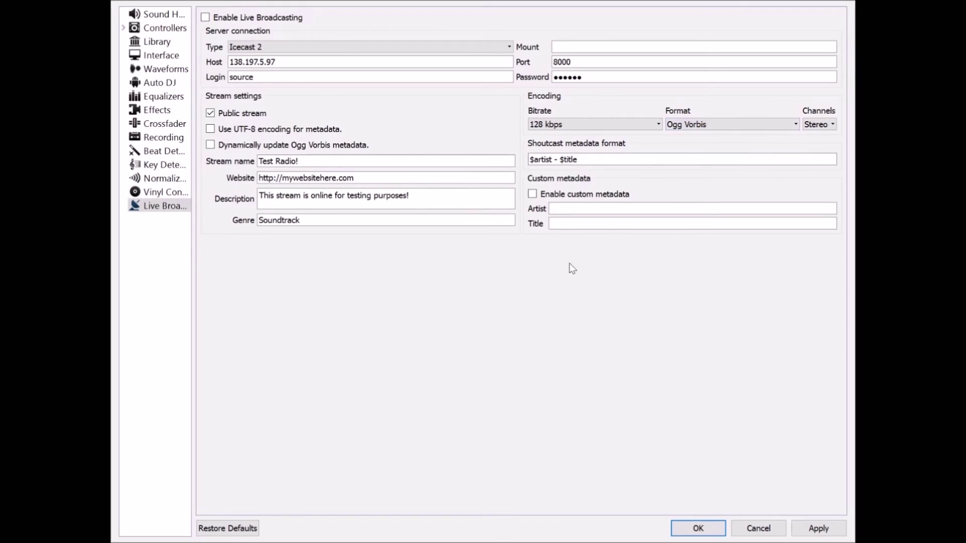
click(588, 159)
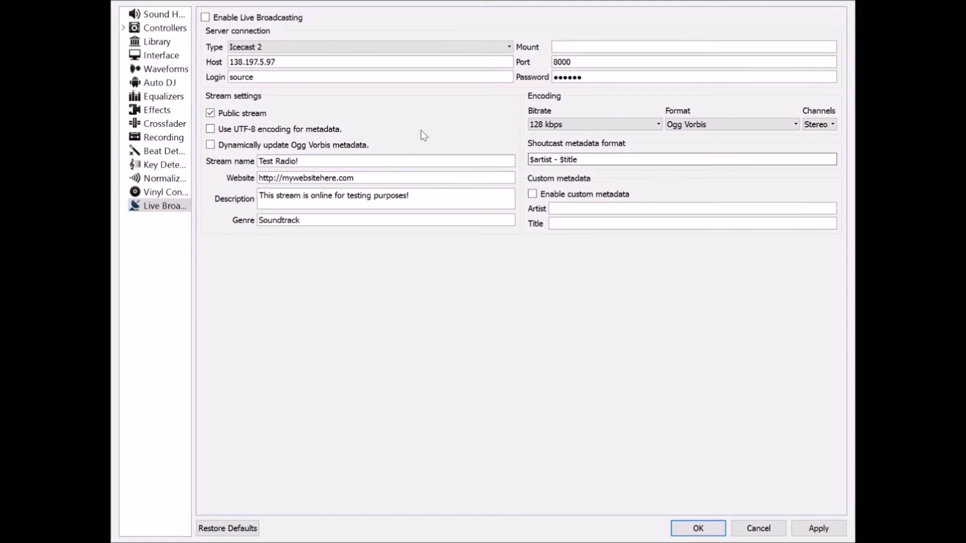
click(339, 161)
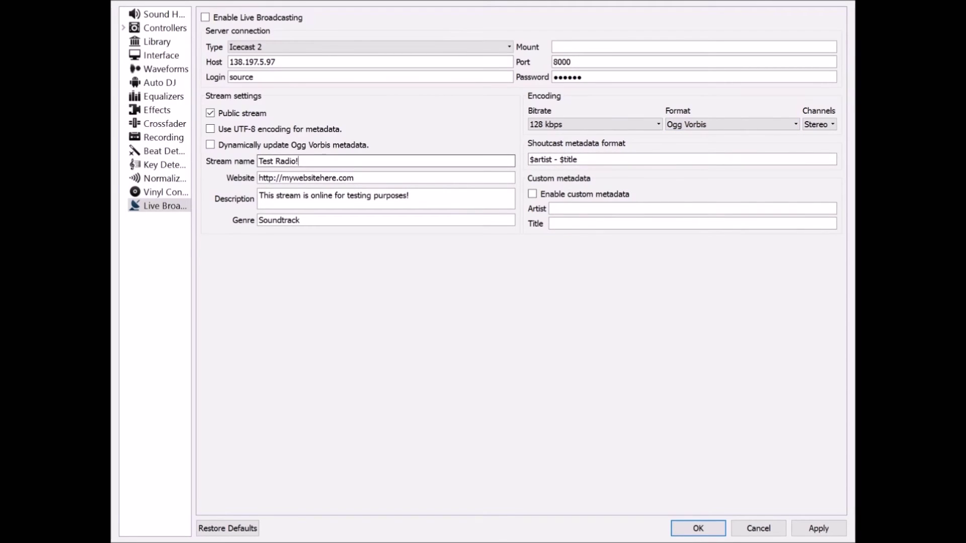
key(Tab)
key(Tab)
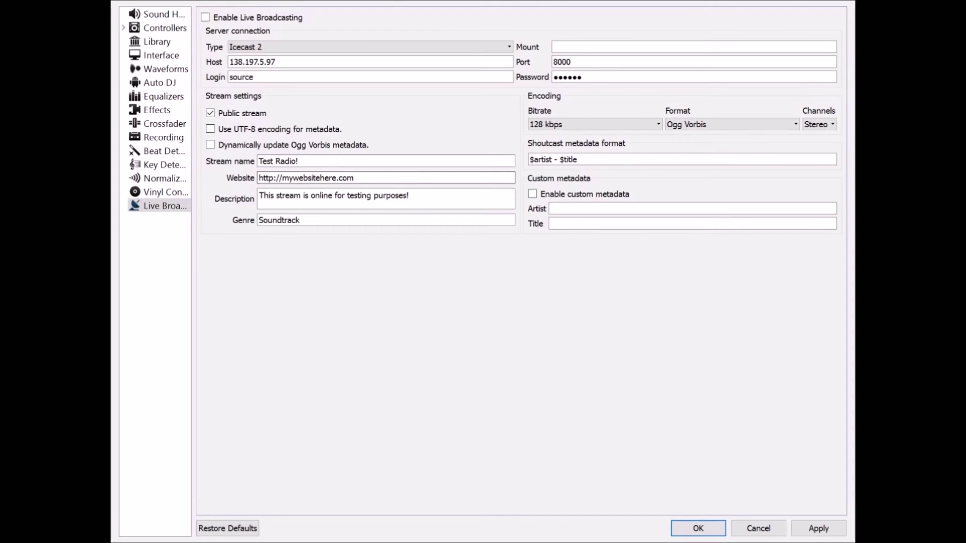
key(Tab)
key(Tab)
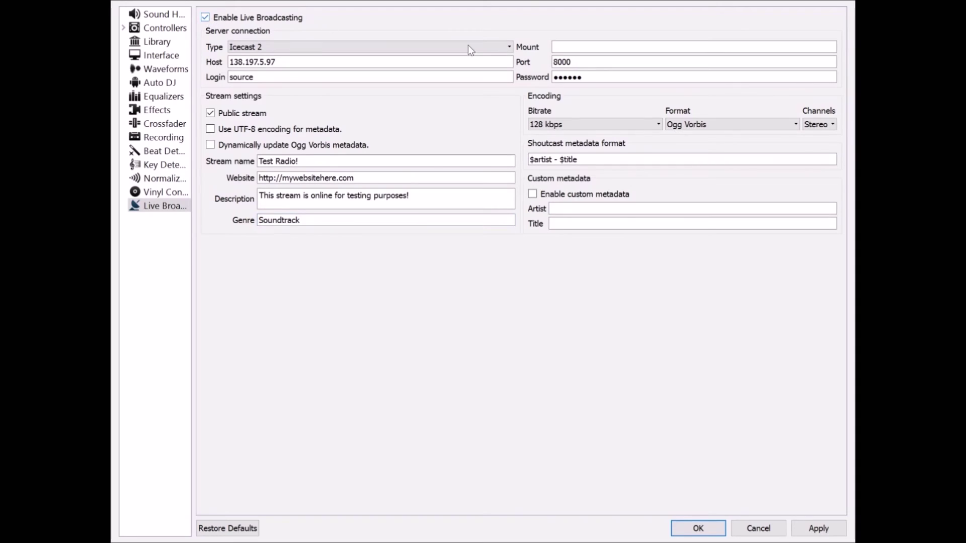
- Apply the Icecast 2 live broadcasting settings, confirming Apply a second time
click(807, 529)
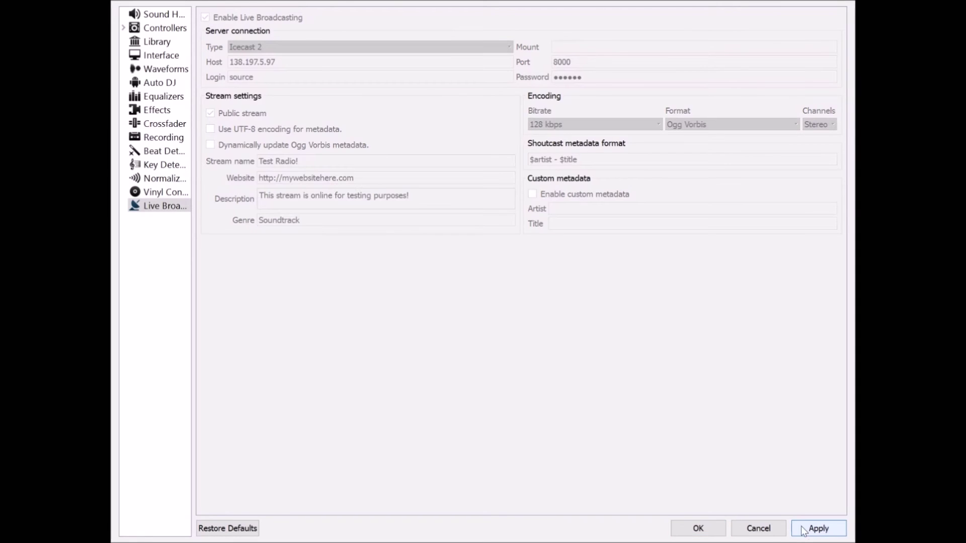
click(803, 531)
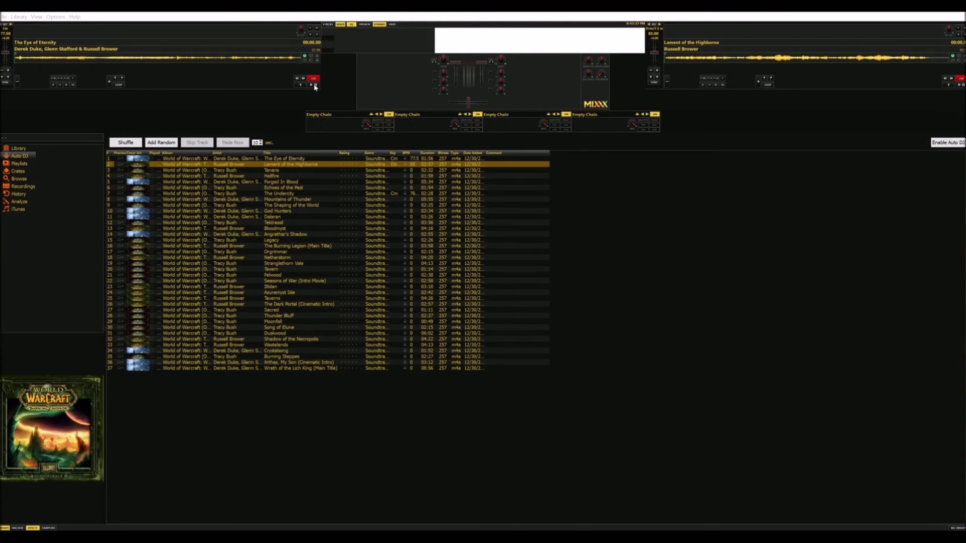
- Play The Eye of Eternity on deck 1 to about 23 seconds, then pause it
click(314, 84)
click(317, 85)
key(Tab)
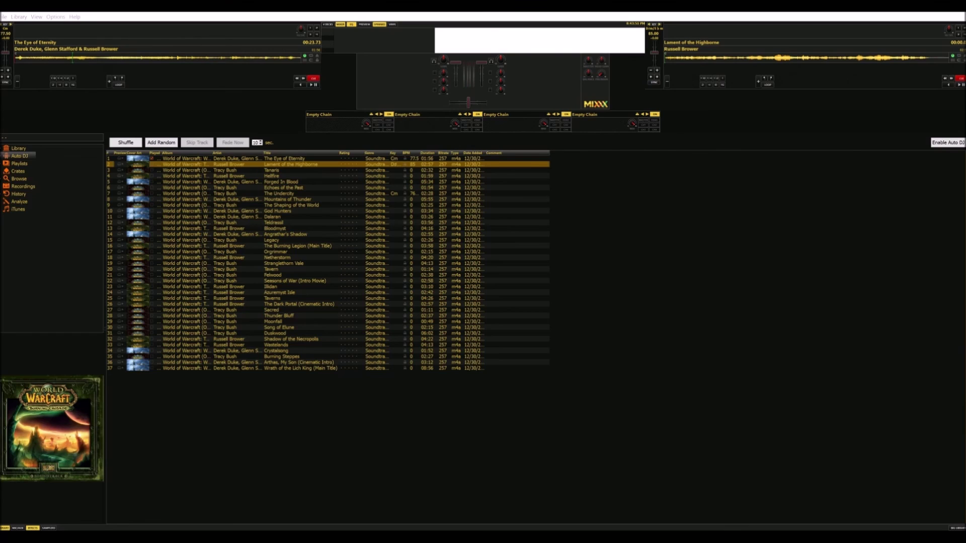